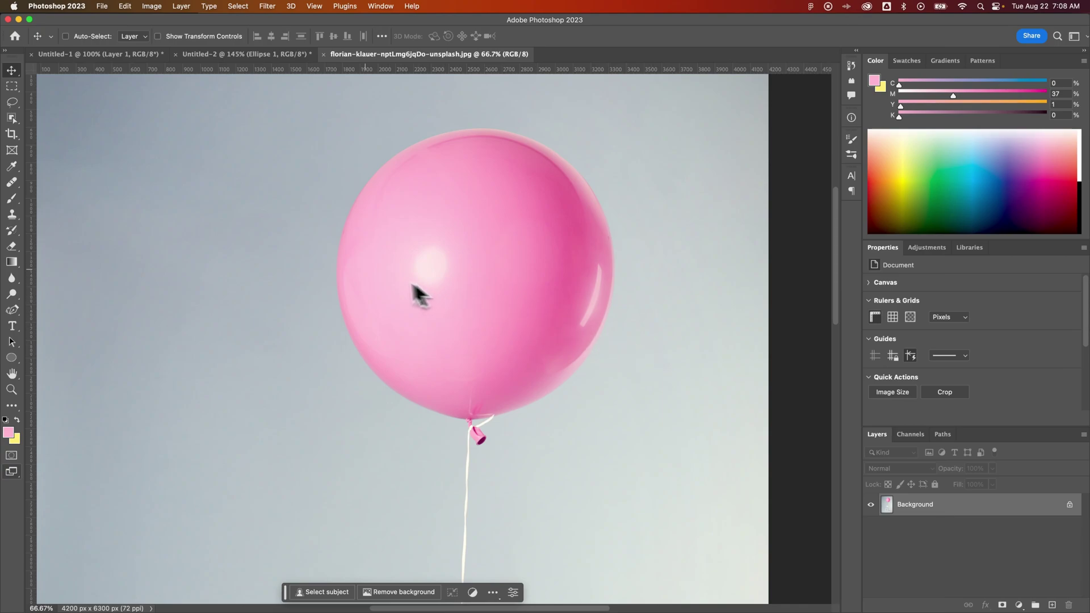
# Select the pink balloon and its string with an Object Selection box around it.
pyautogui.click(8, 119)
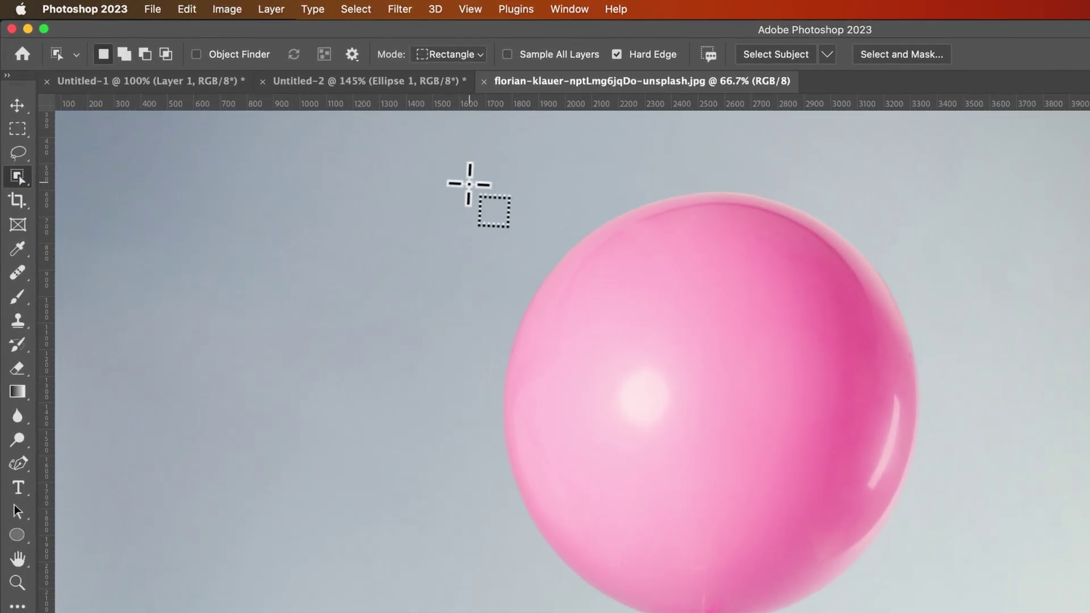
pyautogui.moveTo(472, 176); pyautogui.dragTo(732, 464)
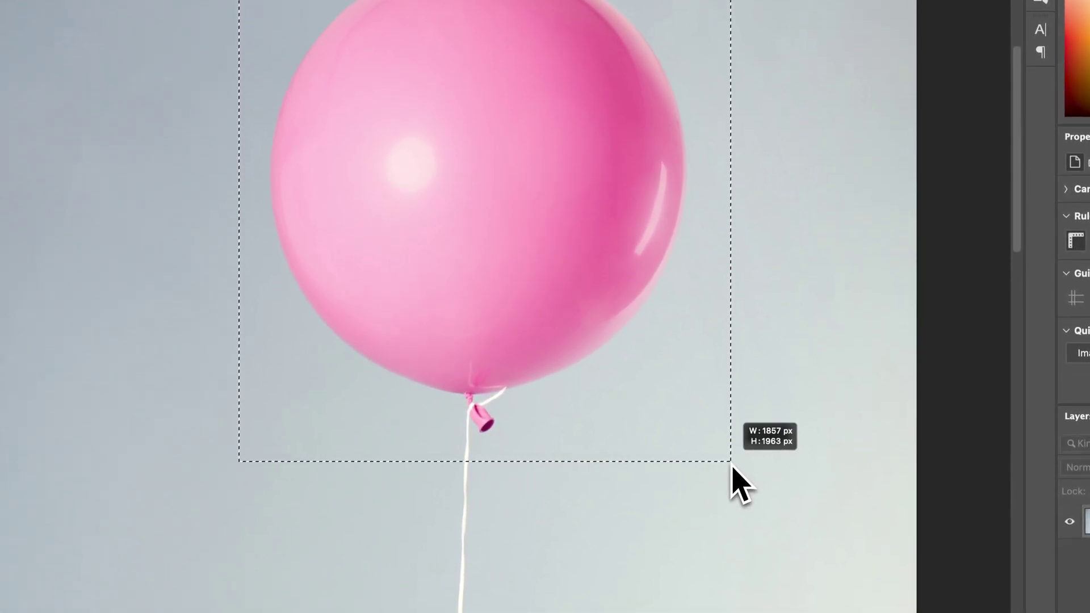
pyautogui.moveTo(732, 465); pyautogui.dragTo(731, 464)
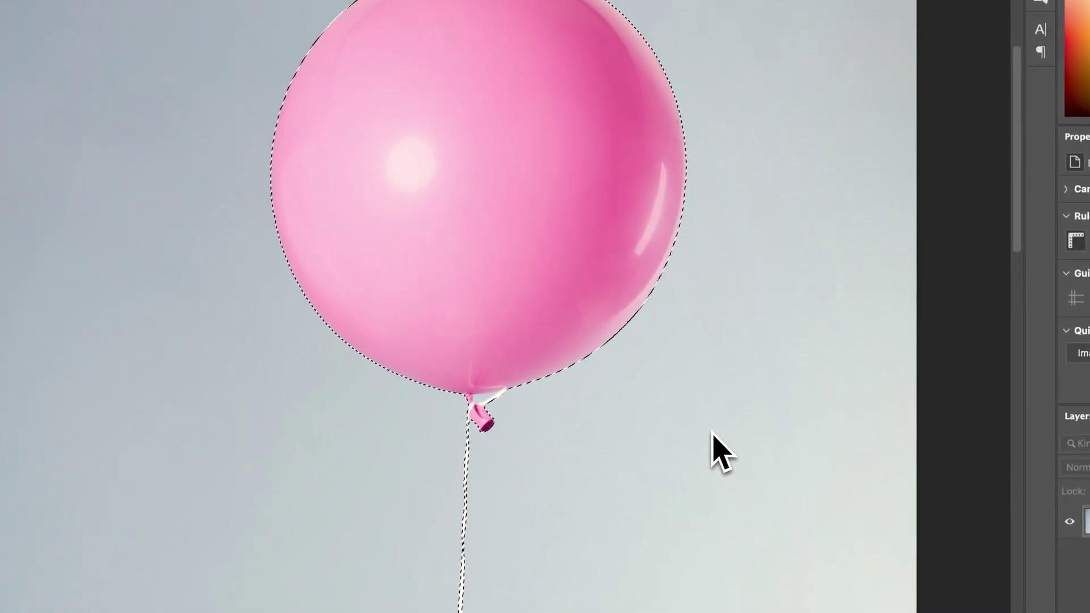
# Zoom in on the balloon's left edge to check the selection outline.
pyautogui.press('z')
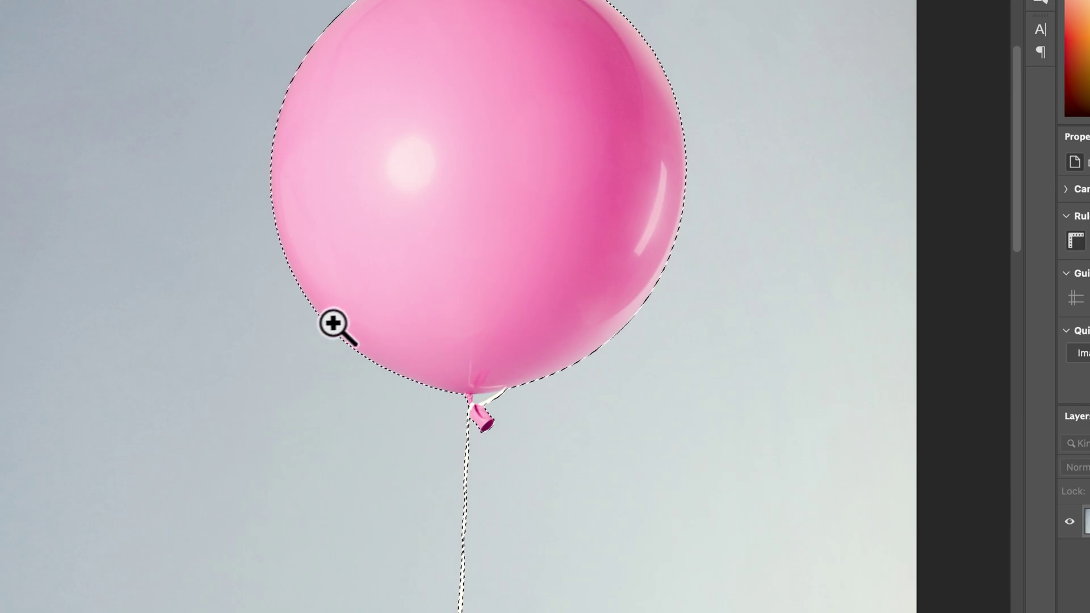
pyautogui.moveTo(326, 323); pyautogui.dragTo(483, 312)
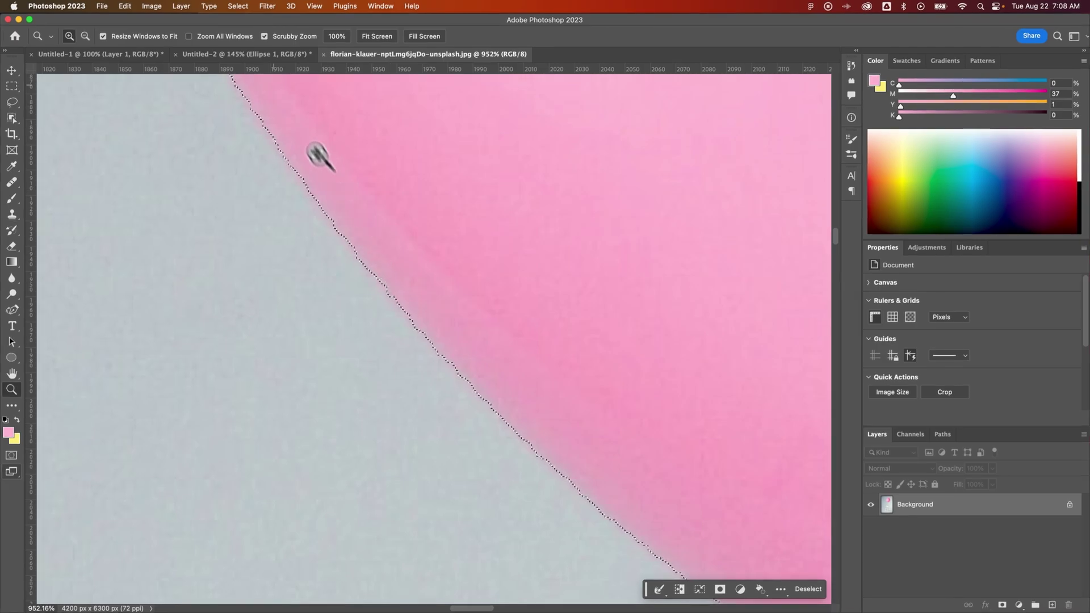
# Open Select > Modify > Expand Selection with Expand By set to 5 pixels.
pyautogui.click(238, 7)
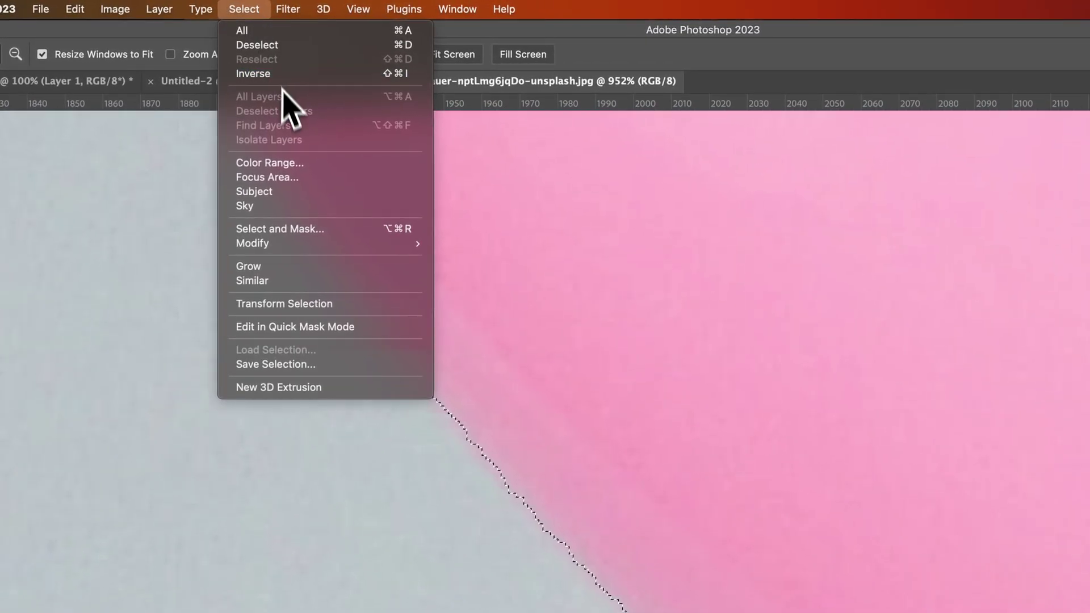
pyautogui.moveTo(252, 244)
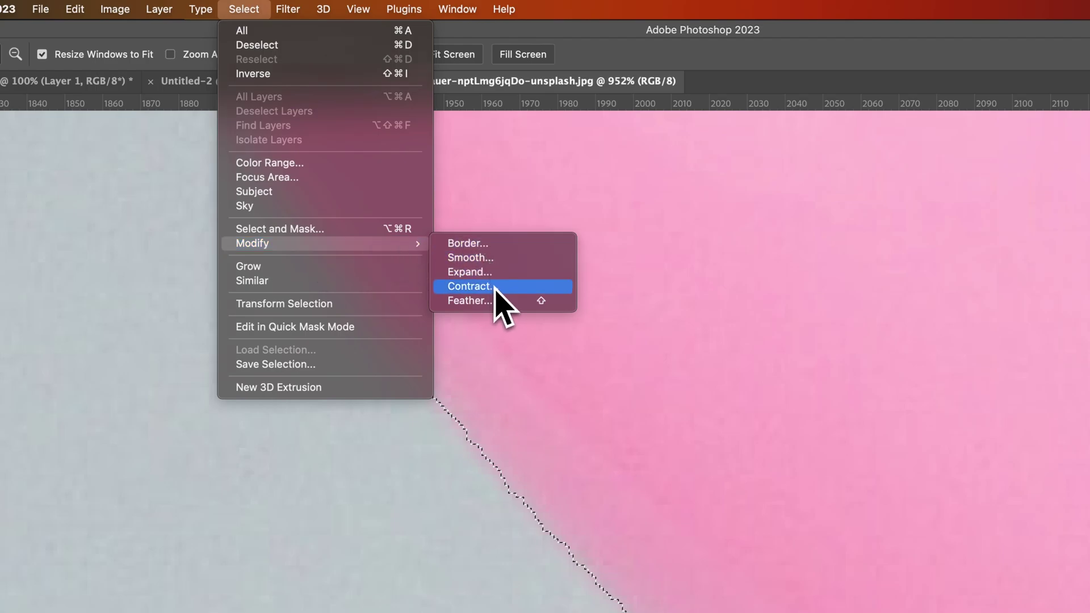
pyautogui.click(501, 275)
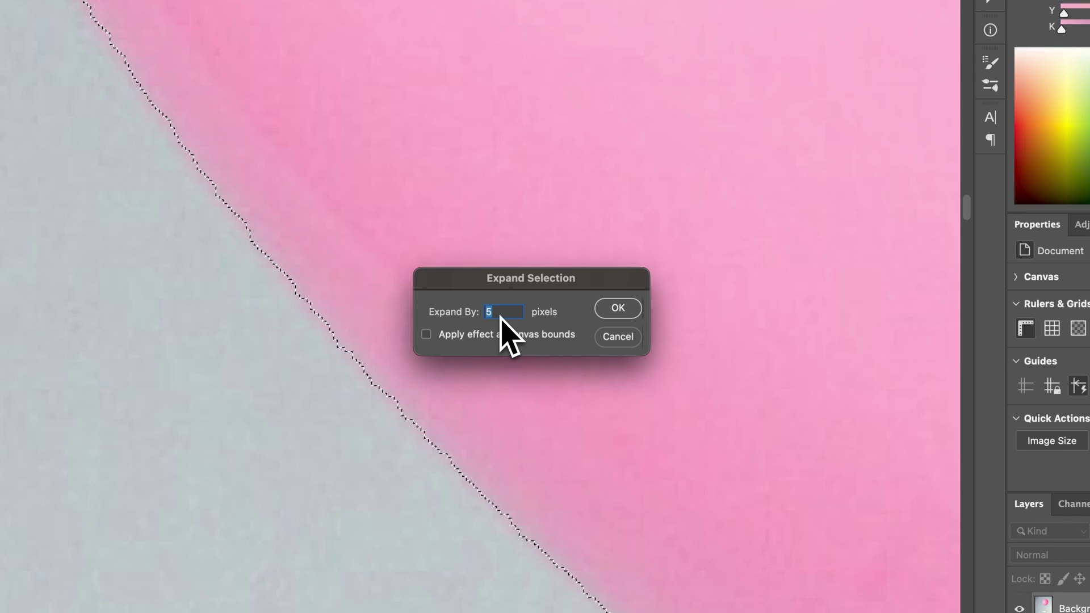
# Apply the 5-pixel expansion and zoom out to show the whole balloon.
pyautogui.click(618, 321)
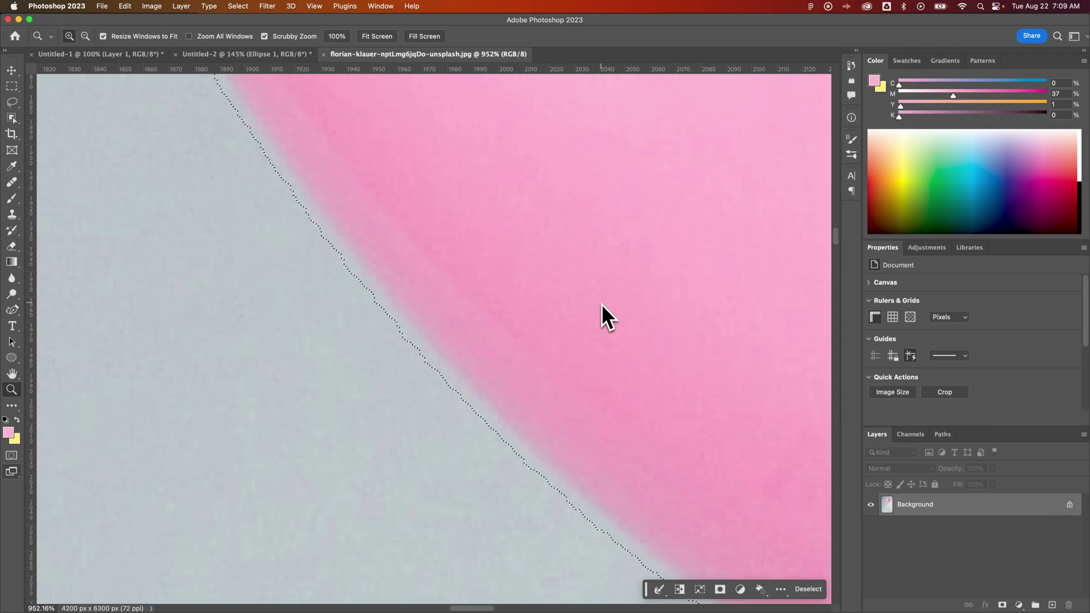
pyautogui.press('super+1')
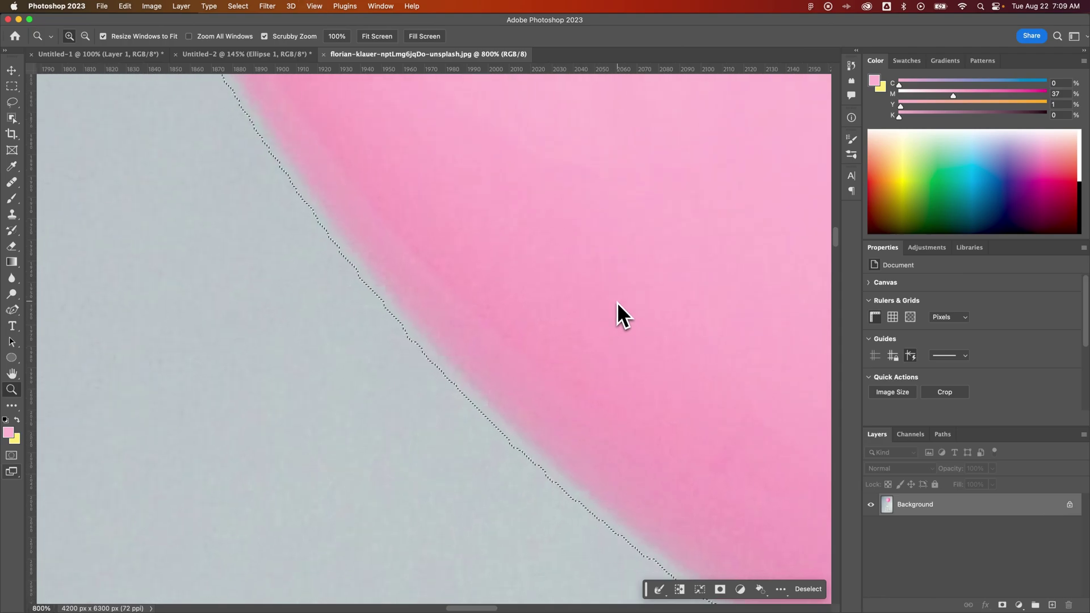
pyautogui.press('super+minus')
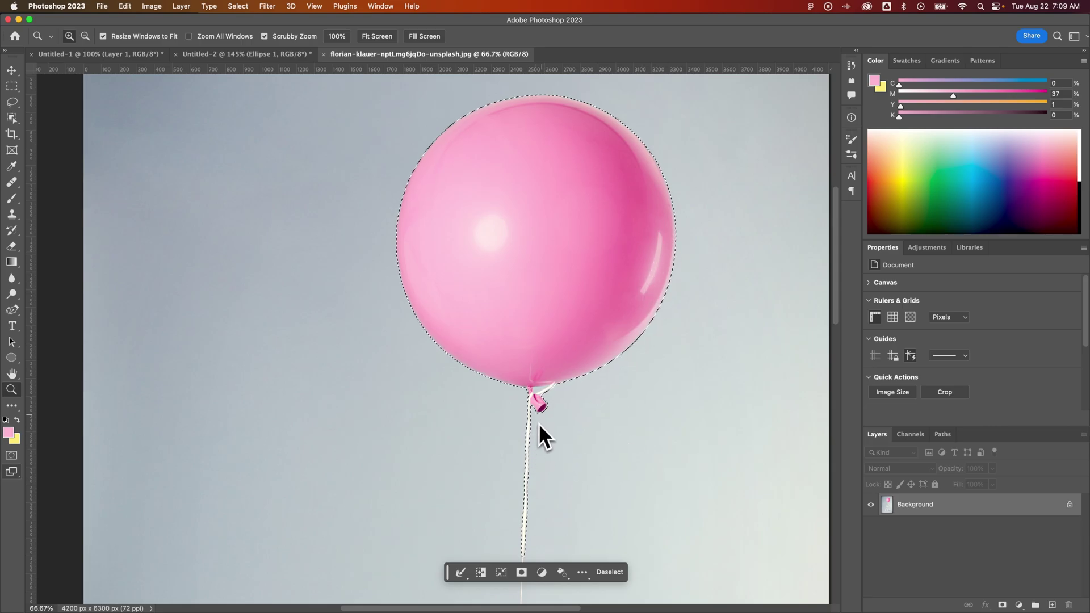
# Zoom in on the balloon's knot and string to inspect the expanded margin.
pyautogui.moveTo(543, 406); pyautogui.dragTo(642, 363)
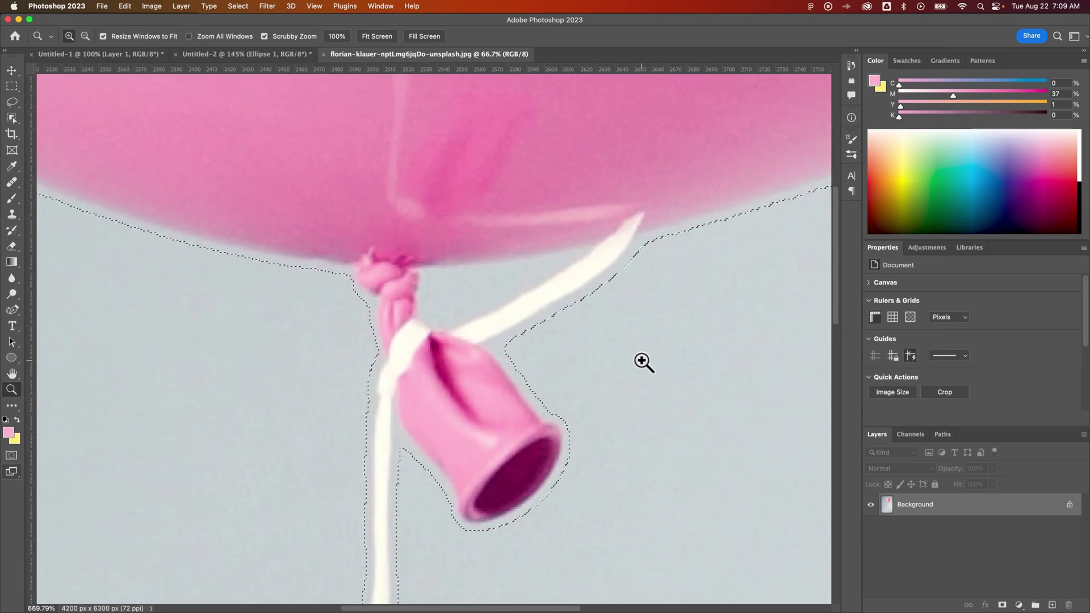